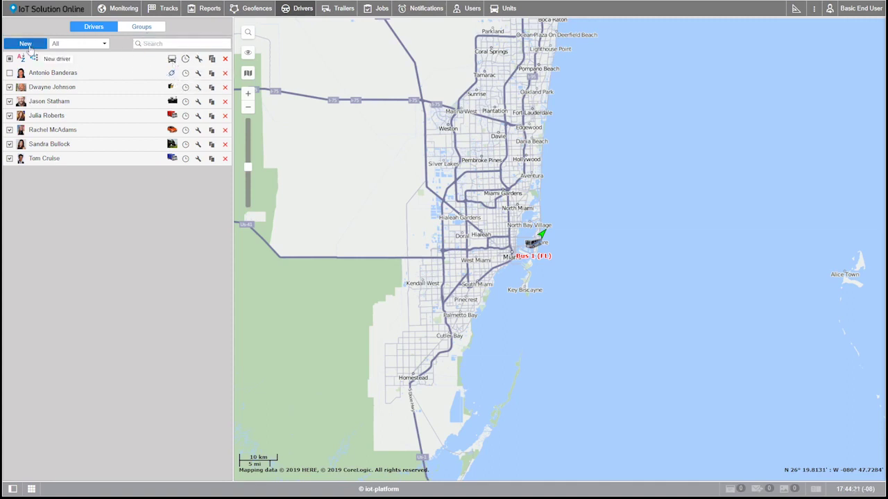
Start a new driver, enter the driver's full name and upload his photo.
click(25, 44)
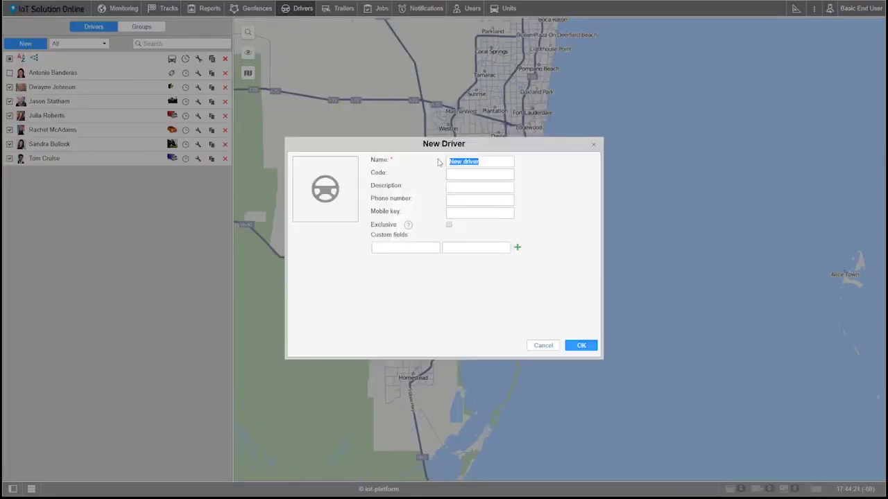
text(John Stamos)
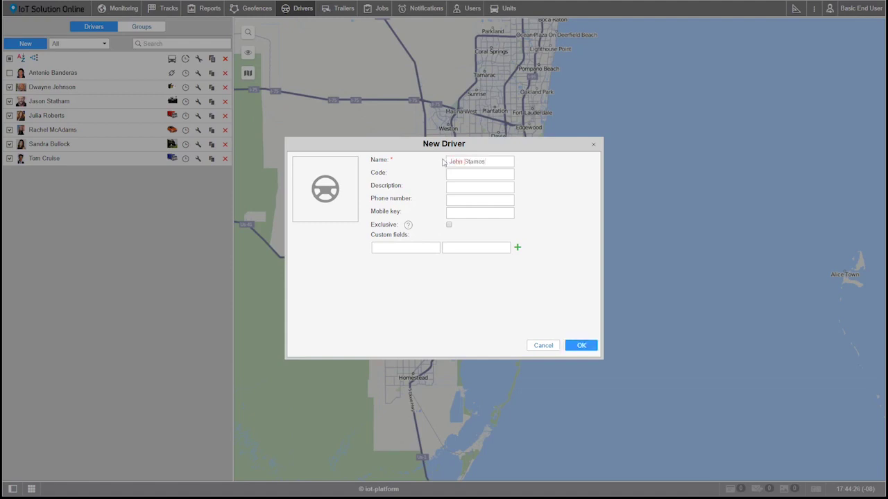
click(326, 189)
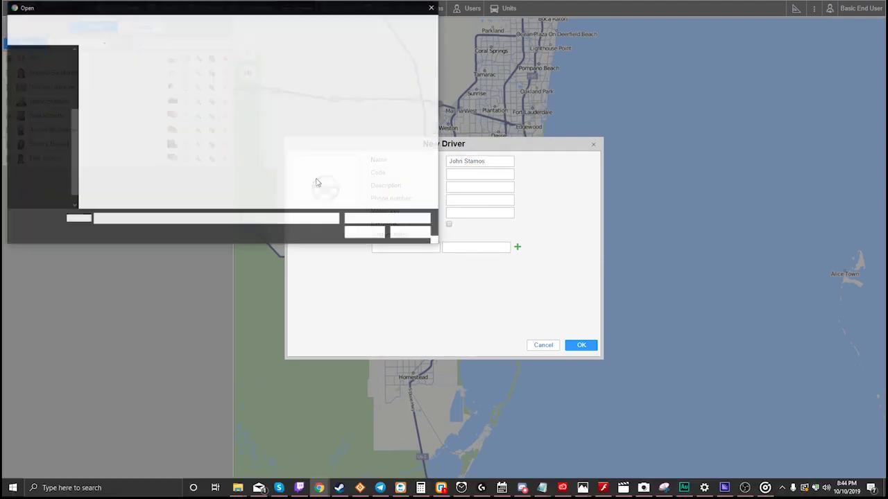
click(110, 132)
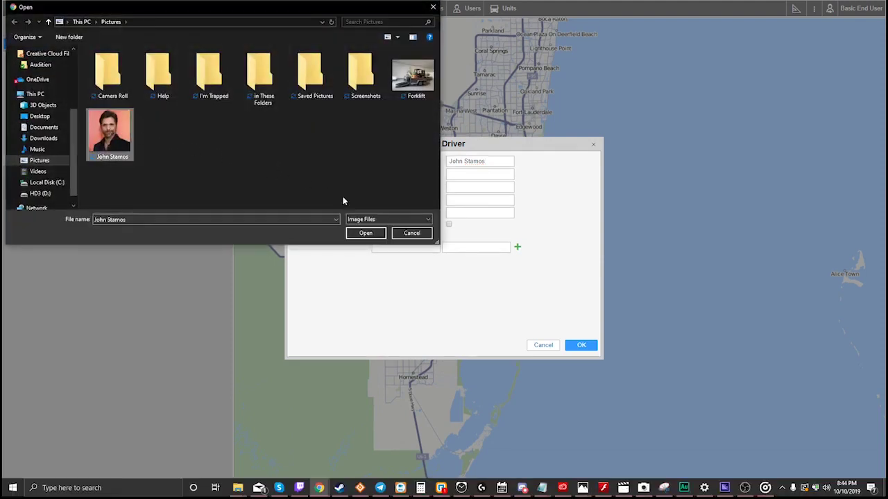
click(371, 234)
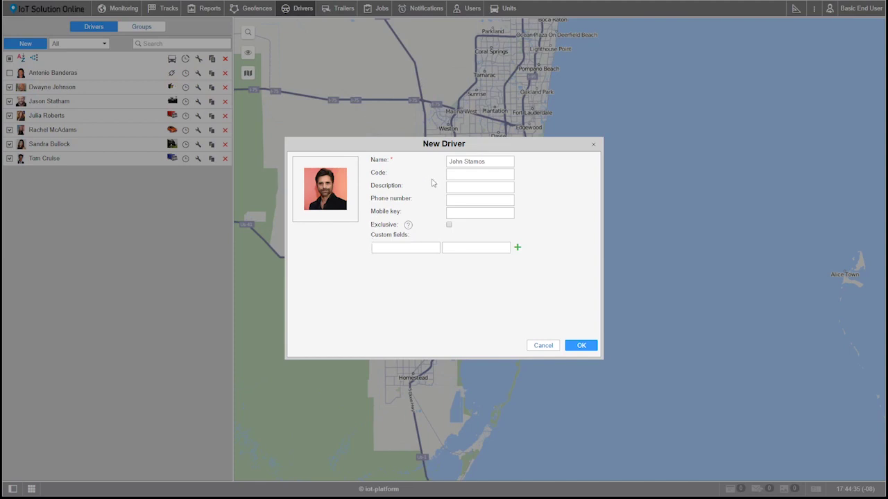
Set the new driver's description to 'Full House' and select the first custom field name box.
click(473, 175)
click(463, 191)
text(Full House)
click(449, 225)
Add the custom field License Class with value CDL.
click(421, 248)
text(License)
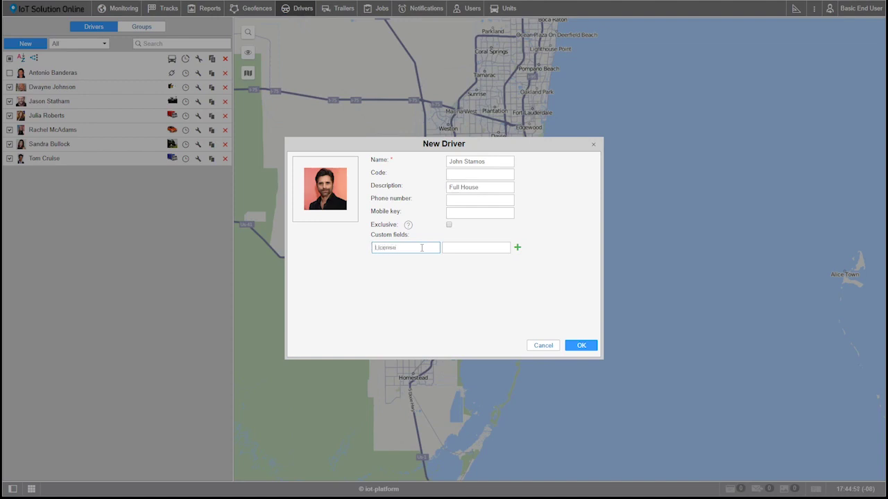
text( Class)
click(468, 249)
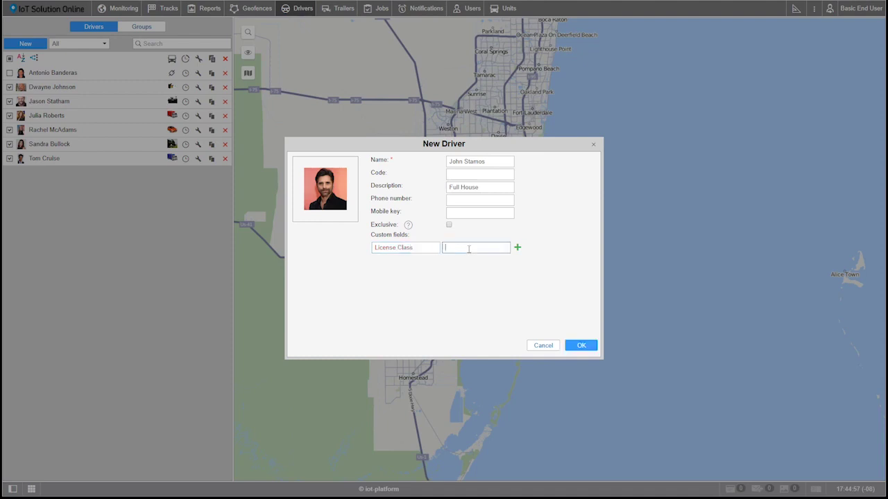
text(CDL)
Add an Endorsements custom field with value 'T, N, H, X' and save the driver.
click(517, 248)
click(410, 247)
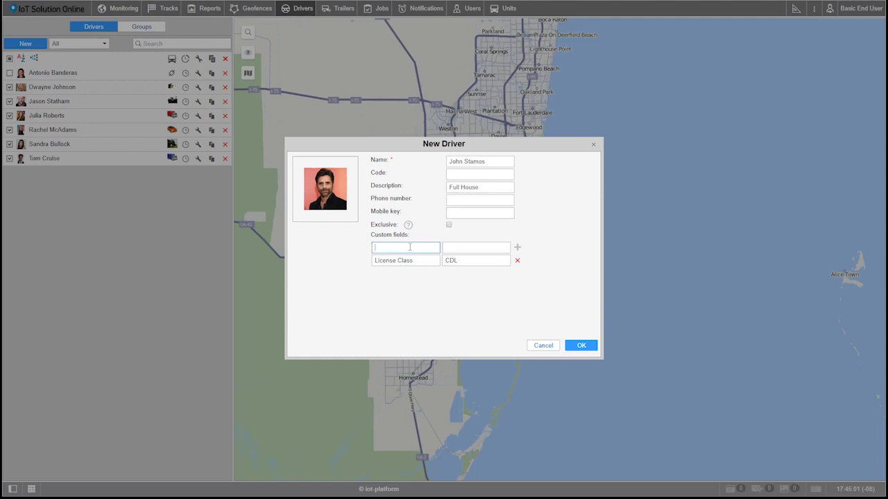
text(Endorsements)
click(463, 248)
text(T)
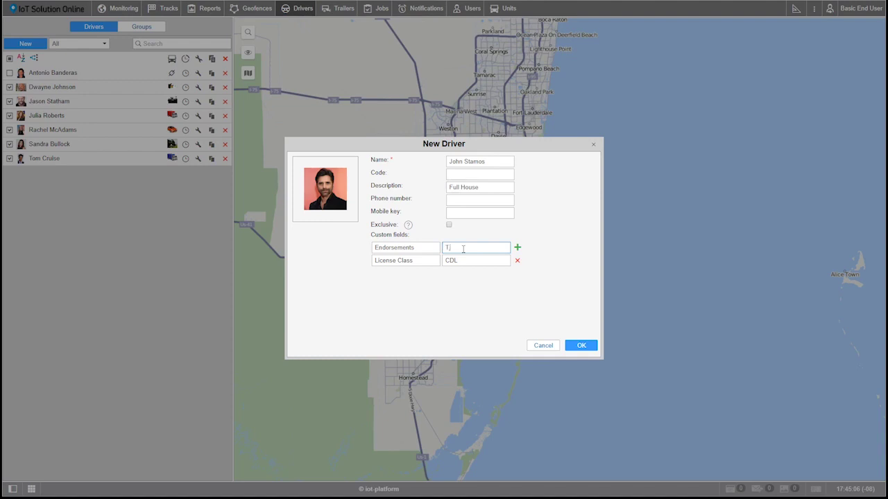
text(, N, H, X)
click(581, 345)
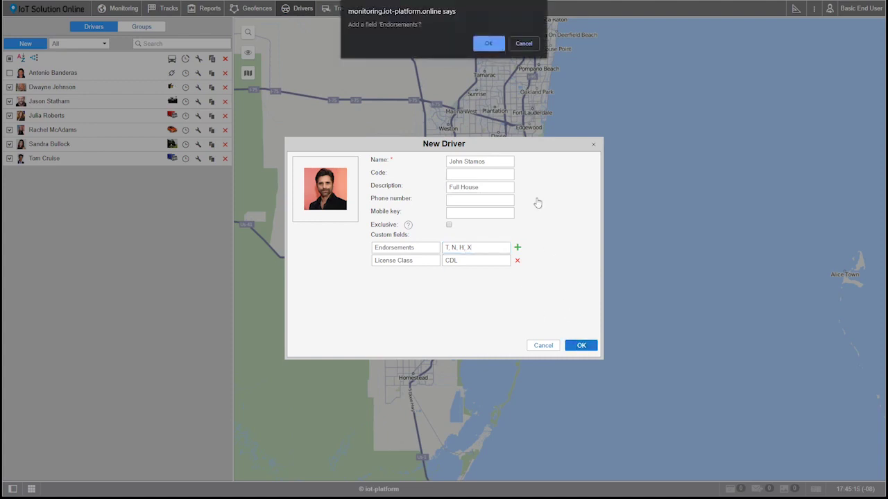
click(494, 44)
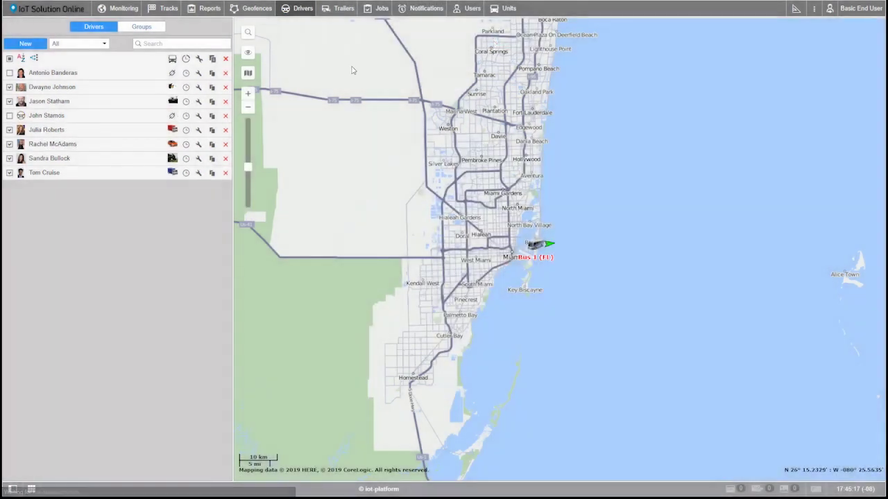
Tick the new driver's checkbox in the drivers list and view his driver card.
click(9, 116)
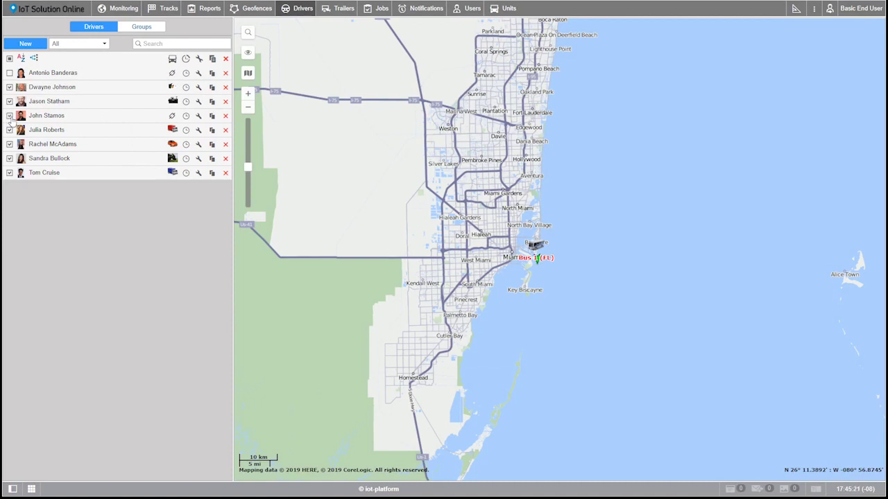
mouse_move(19, 121)
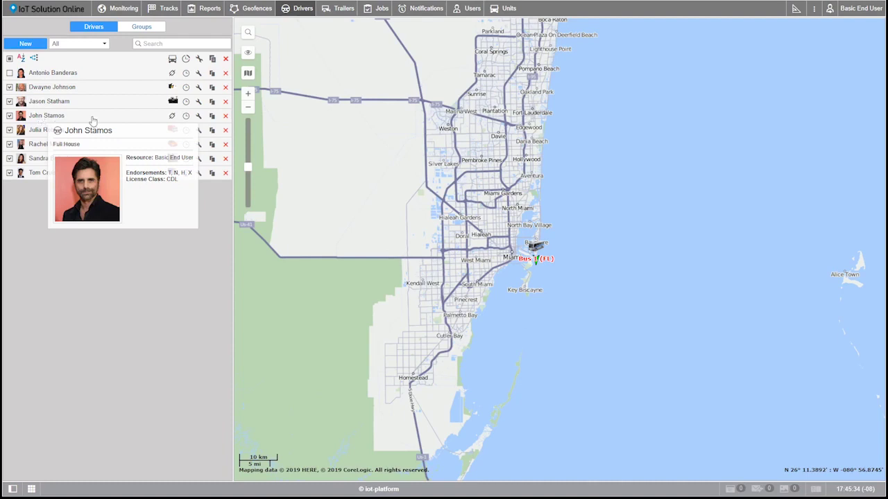
click(171, 116)
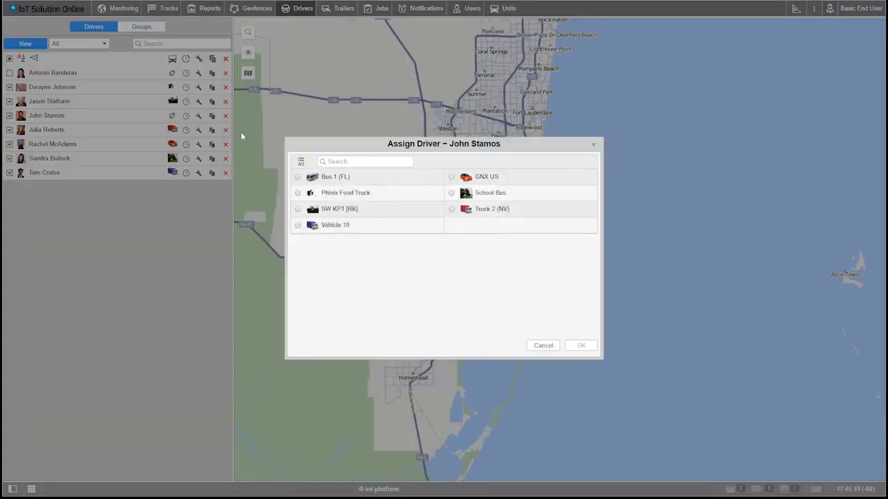
Bind the new driver to unit Bus 1 (FL).
click(298, 177)
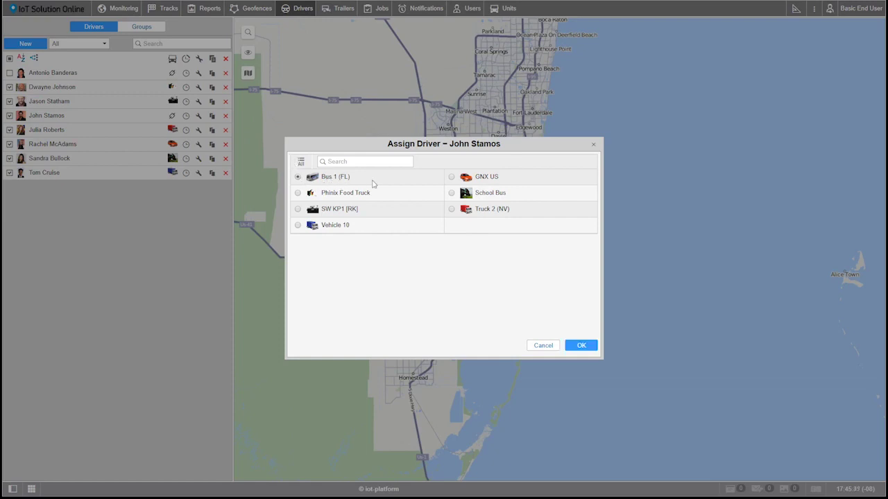
click(581, 346)
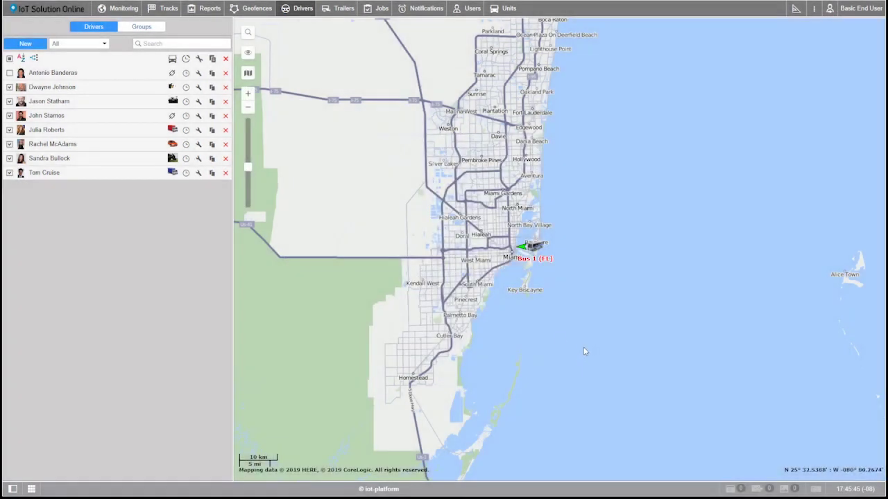
mouse_move(138, 118)
mouse_move(173, 119)
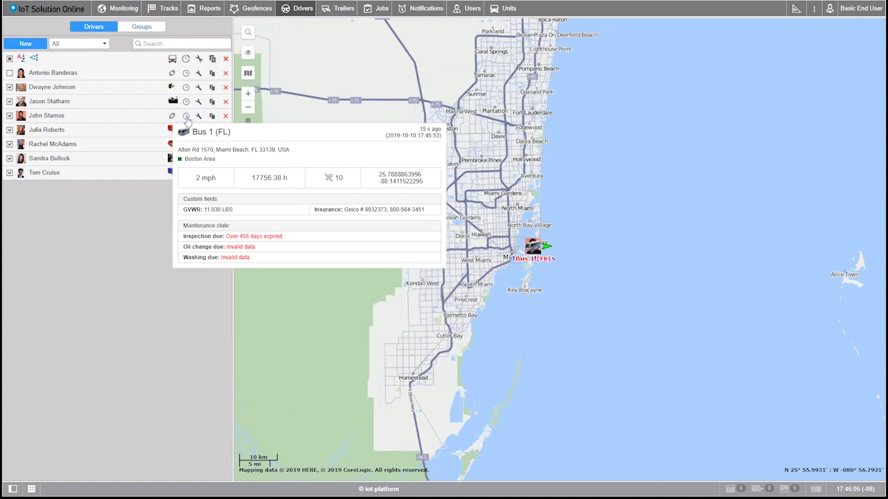
click(186, 117)
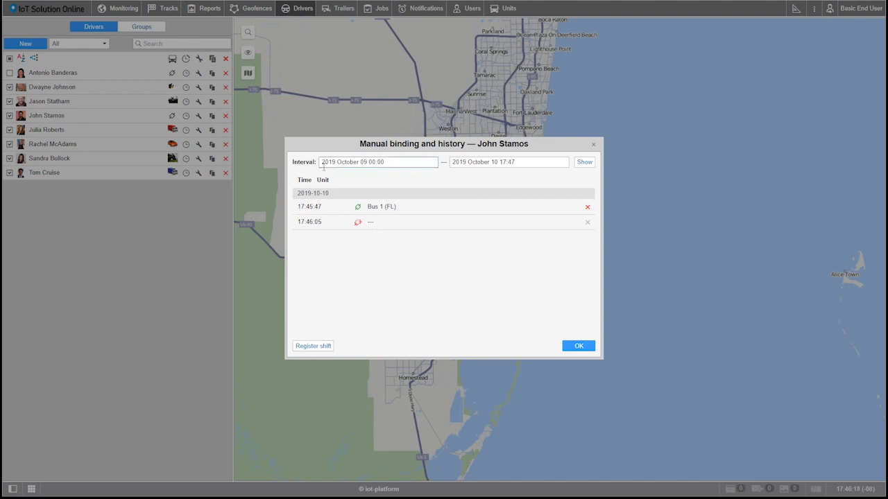
Show the driver's binding history, listing the Bus 1 (FL) binding at 17:45:47.
click(587, 168)
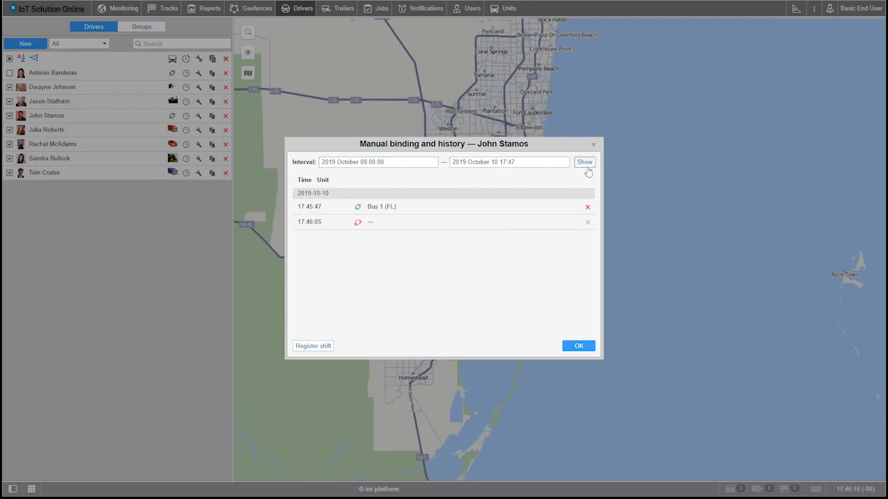
click(322, 346)
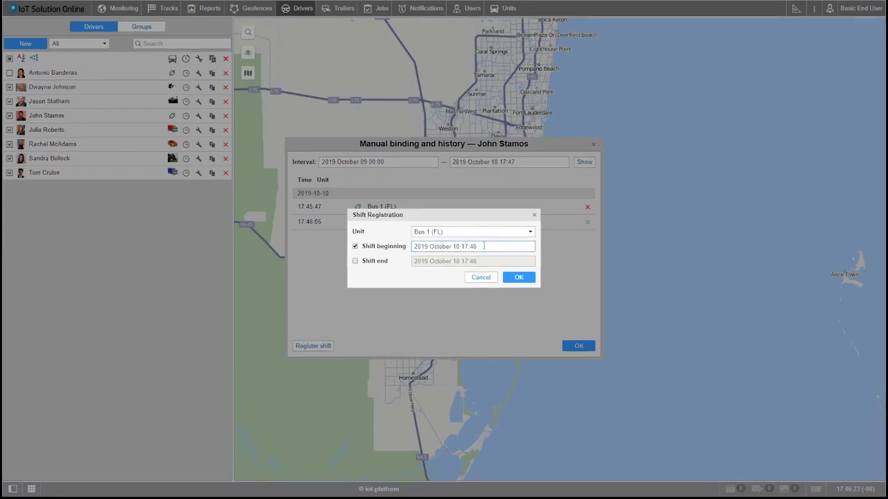
Register a Bus 1 (FL) shift from 2019 October 08 10:45 to October 09 17:46.
click(457, 246)
scroll(458, 246, down, 1)
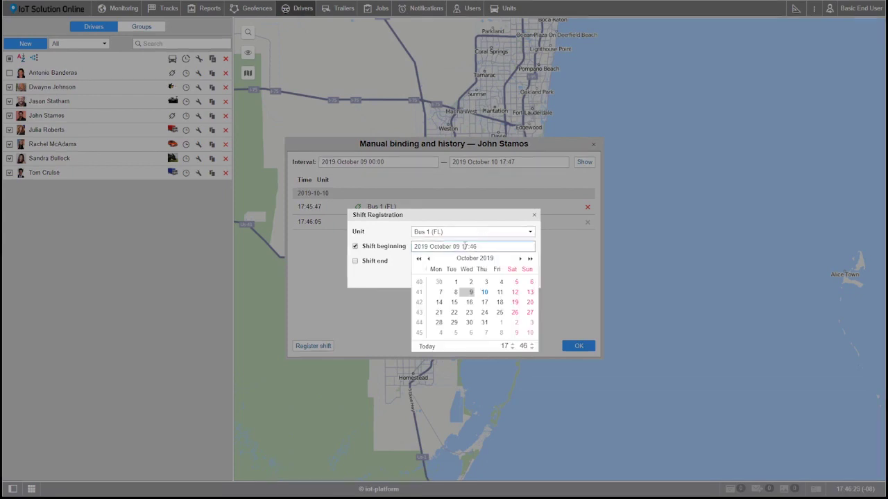
click(511, 348)
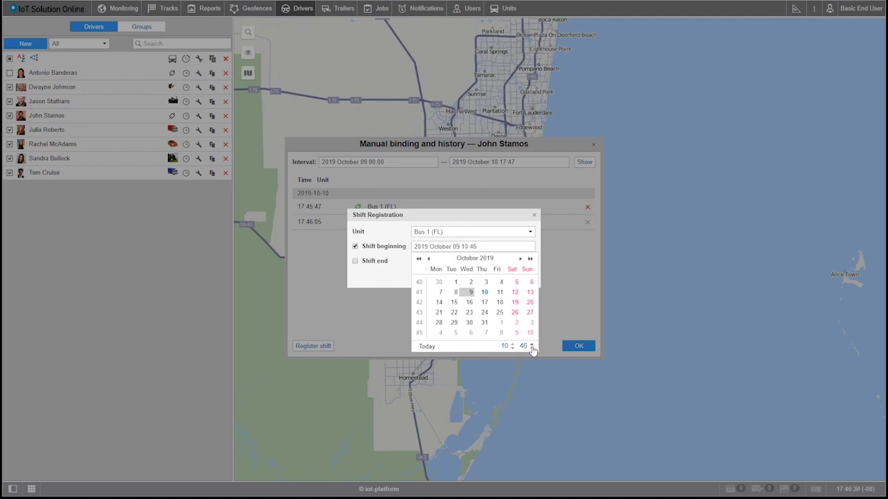
click(531, 349)
click(456, 292)
click(355, 261)
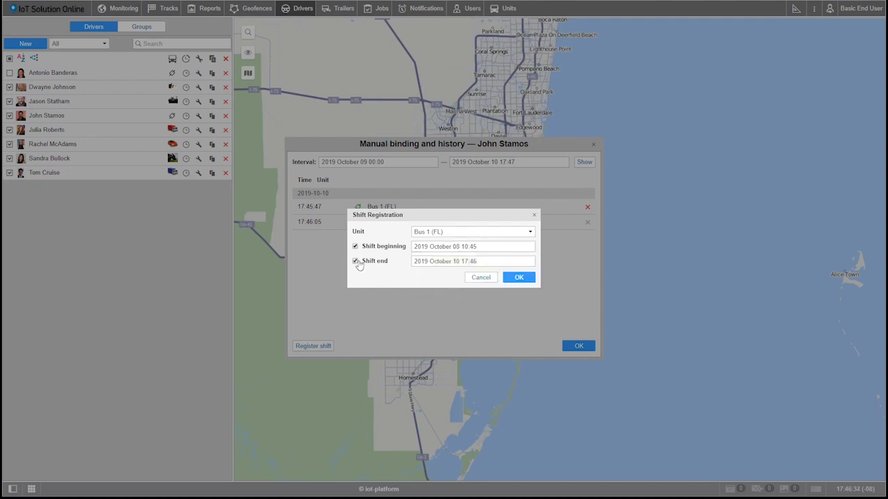
click(457, 262)
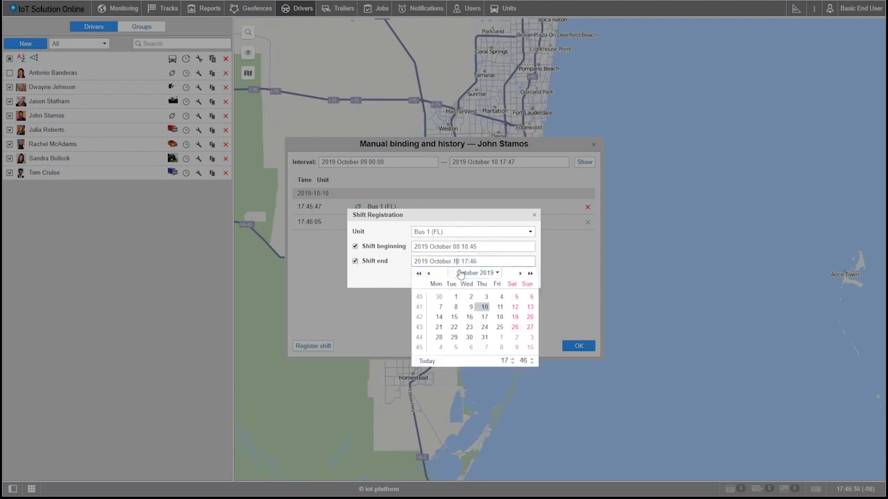
click(471, 309)
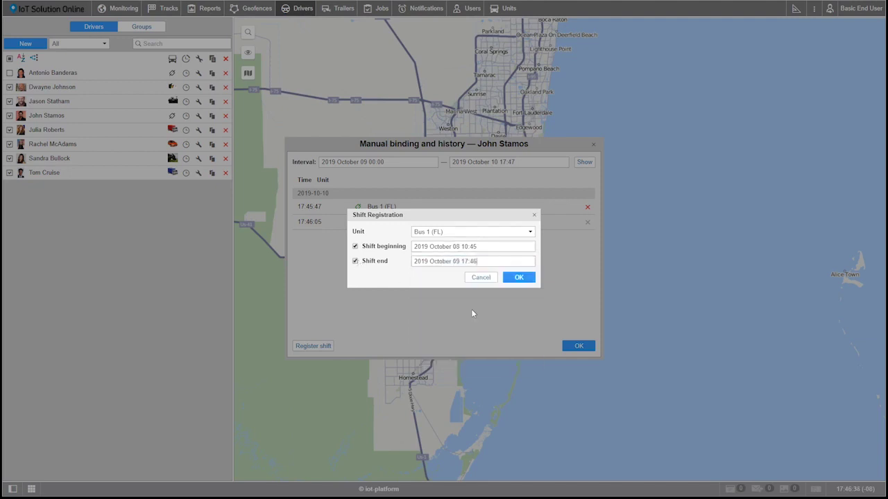
click(518, 278)
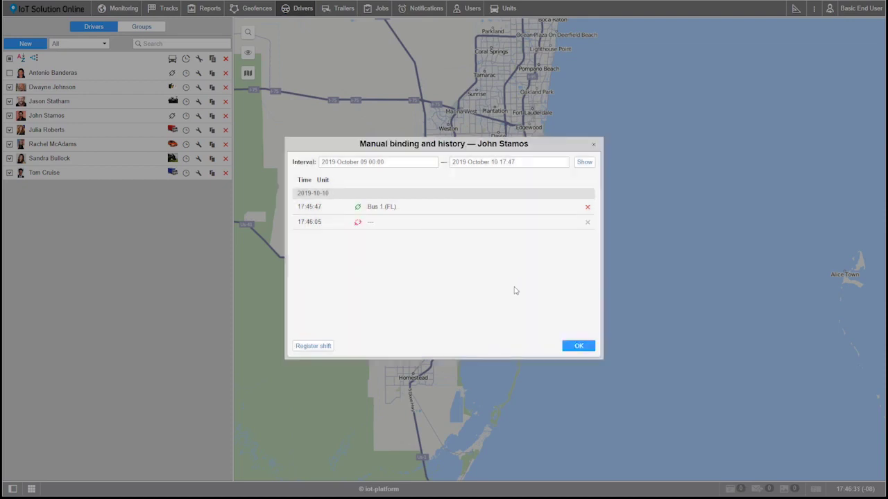
Close the binding history and view the driver's properties with photo, description and custom fields.
click(575, 345)
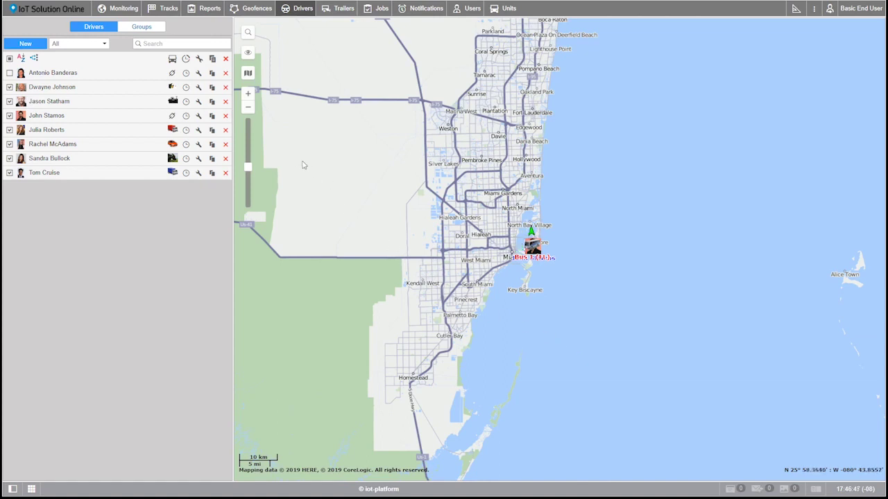
click(199, 117)
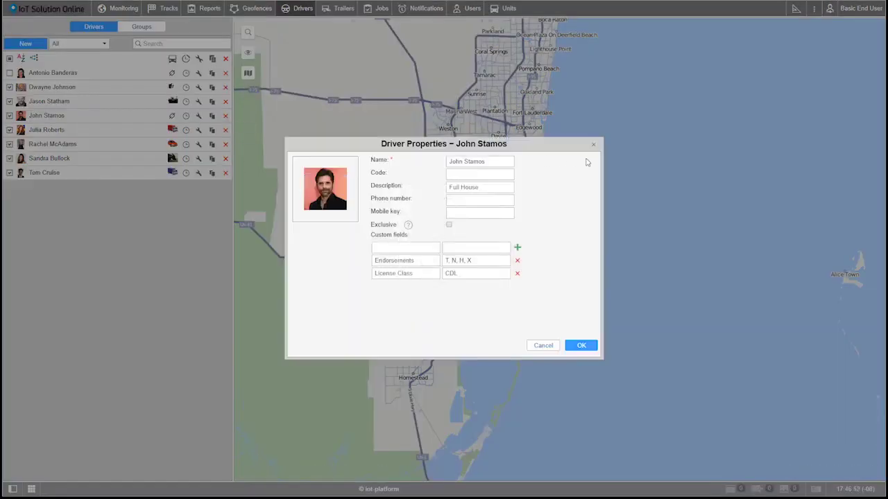
Close the Driver Properties dialog and open the Basic End User account menu.
click(593, 145)
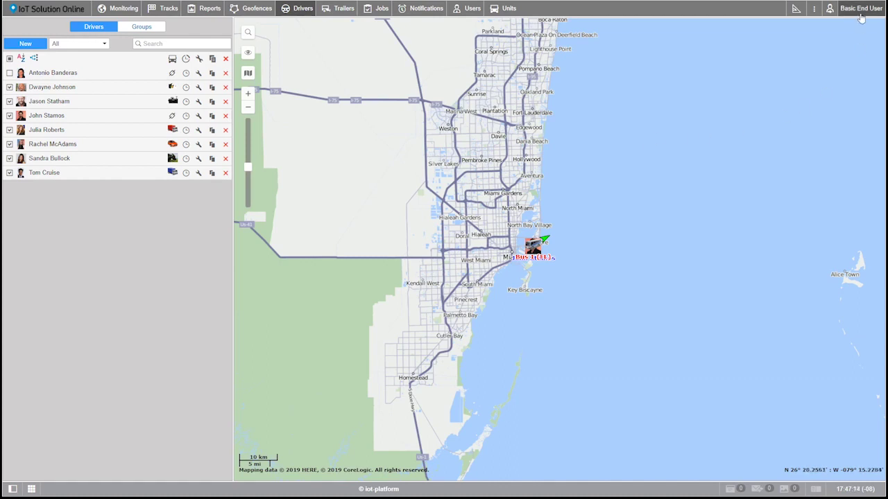
click(861, 18)
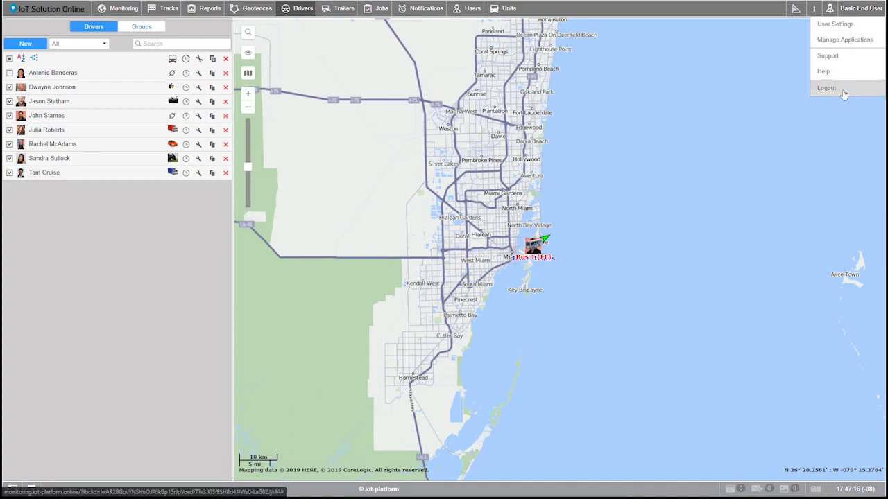